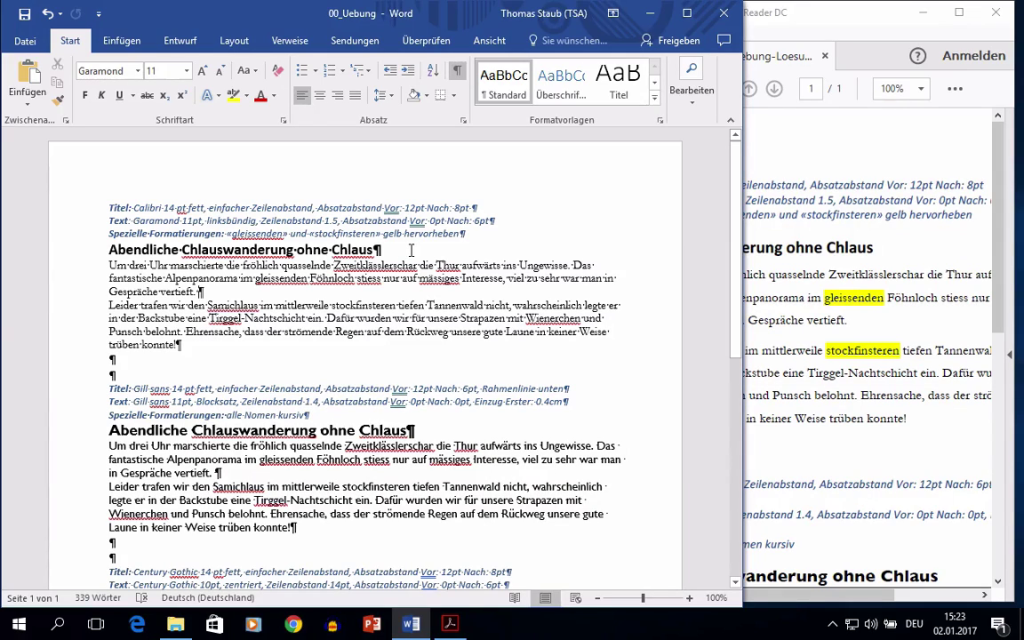
Set Vor to 12 pt and Nach to 8 pt for the first sample's title in Zeilenabstandsoptionen.
{"action": "left_click_drag", "start_coordinate": [373, 251], "coordinate": [104, 250]}
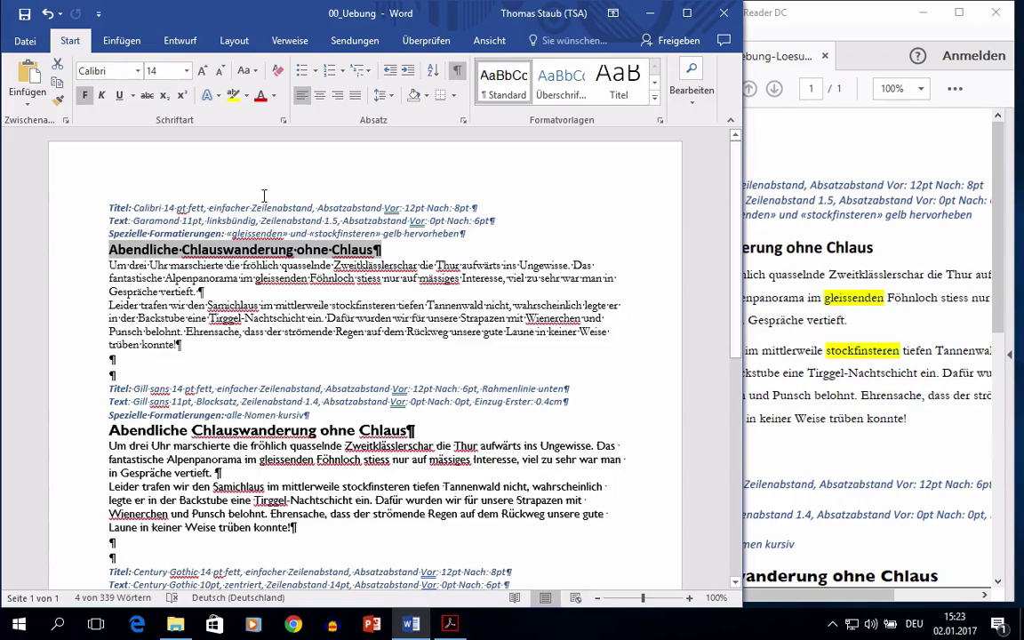
{"action": "left_click", "coordinate": [392, 96]}
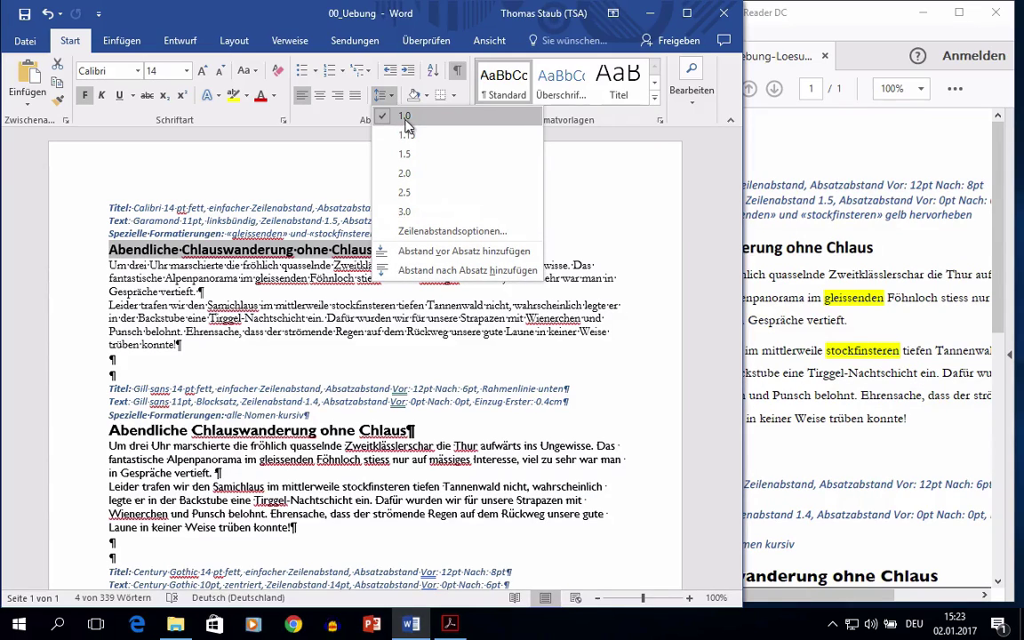
{"action": "left_click", "coordinate": [406, 134]}
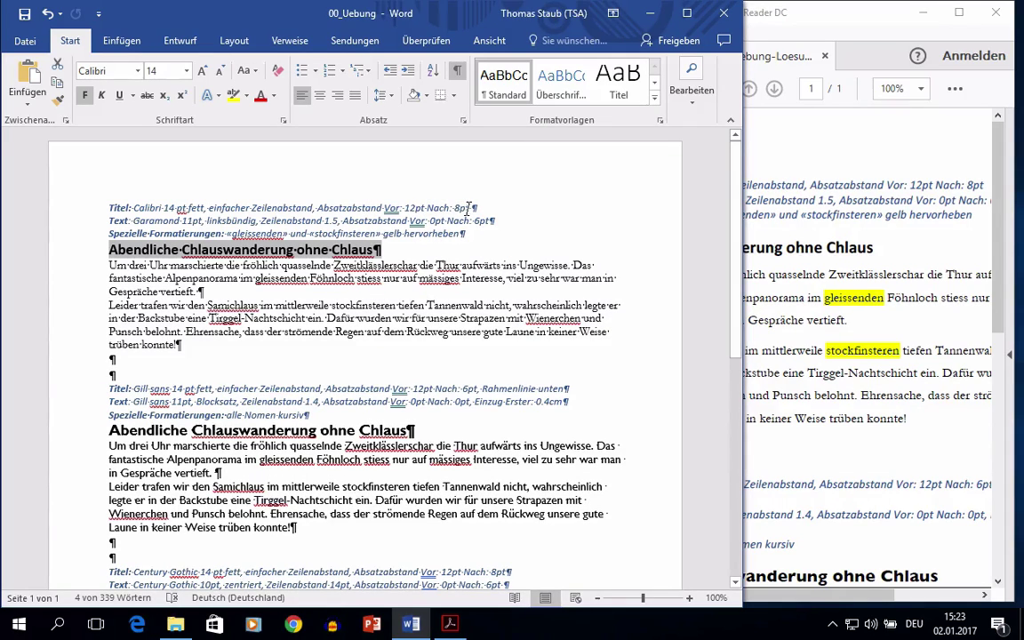
{"action": "left_click", "coordinate": [391, 96]}
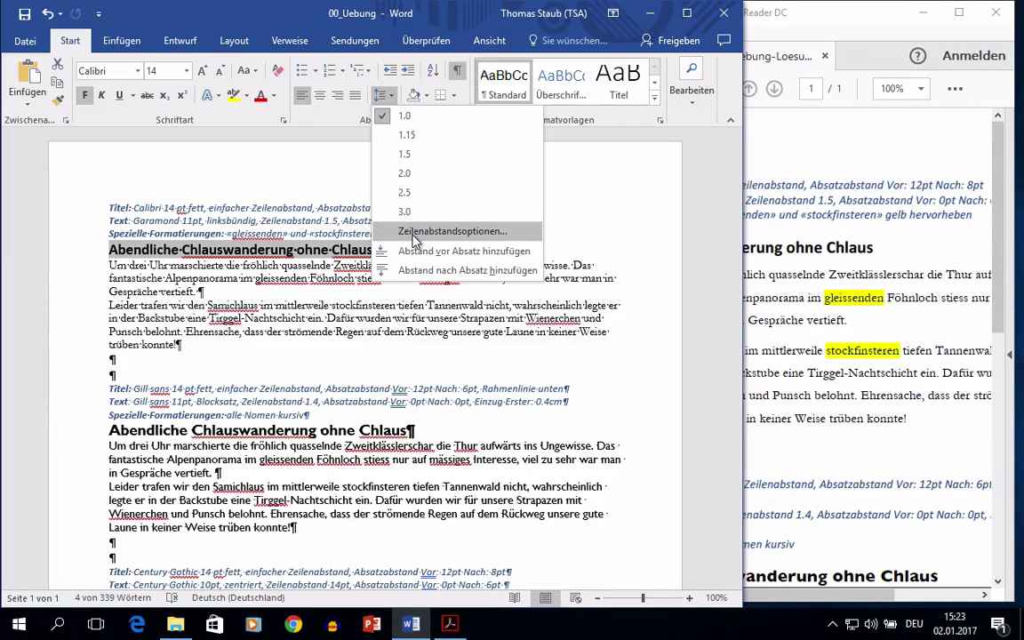
{"action": "left_click", "coordinate": [414, 236]}
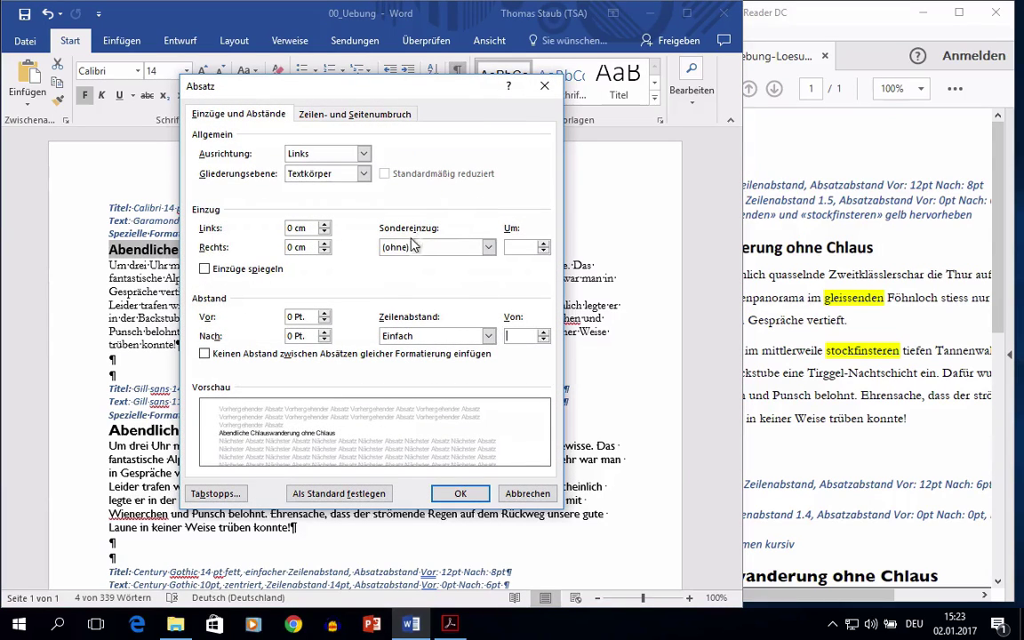
{"action": "left_click", "coordinate": [324, 313]}
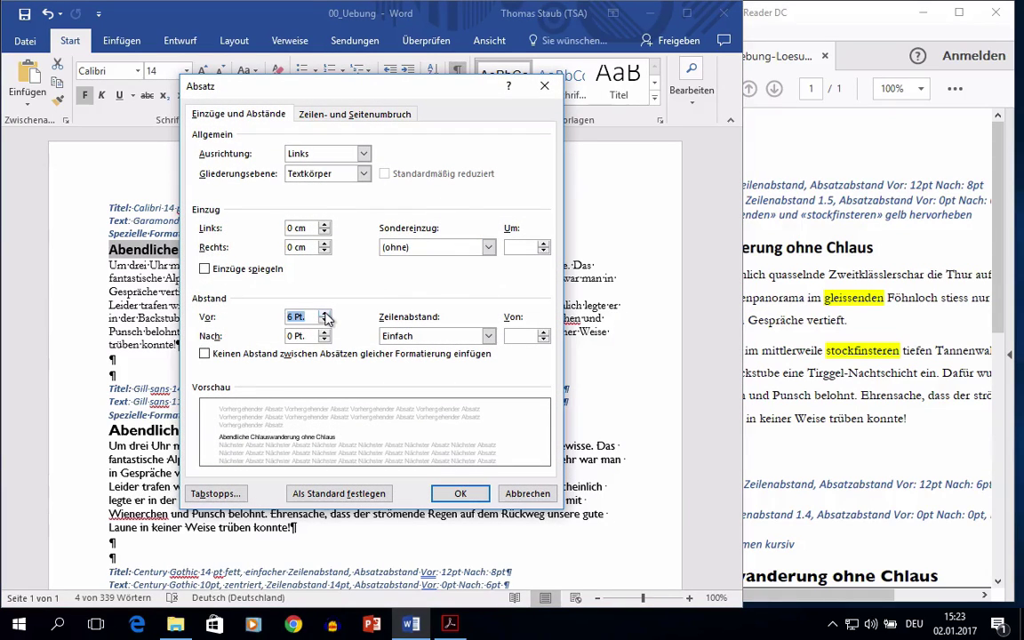
{"action": "left_click", "coordinate": [324, 313]}
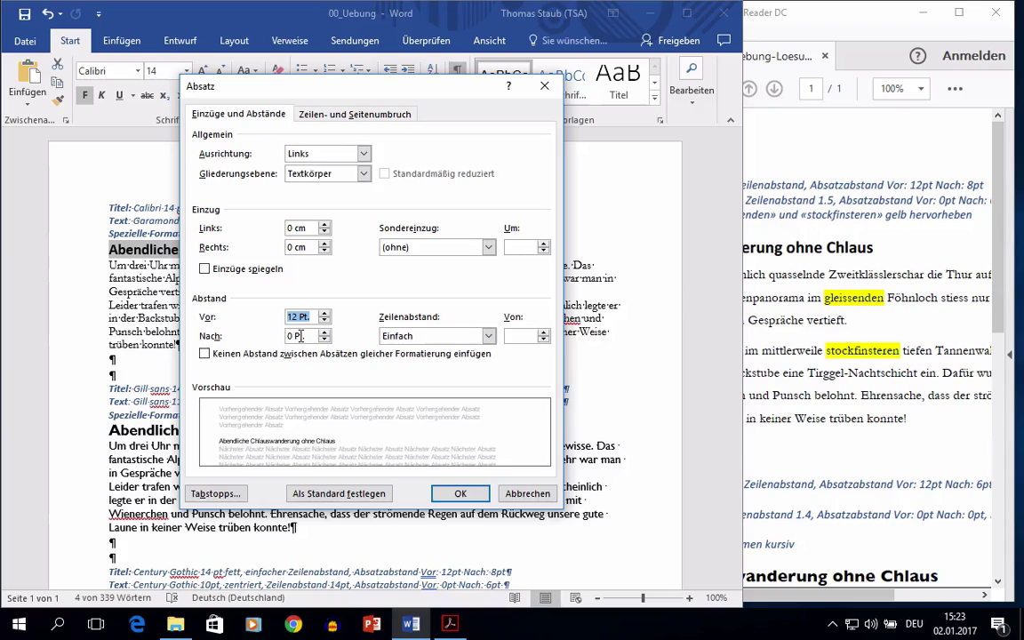
{"action": "key", "text": "Tab"}
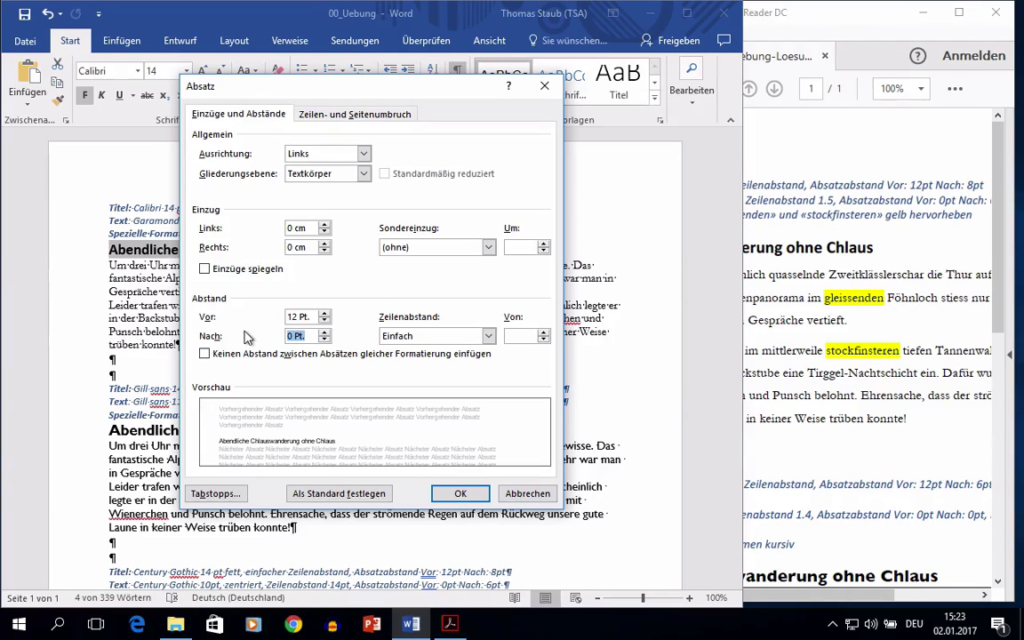
{"action": "type", "text": "8"}
{"action": "left_click", "coordinate": [460, 495]}
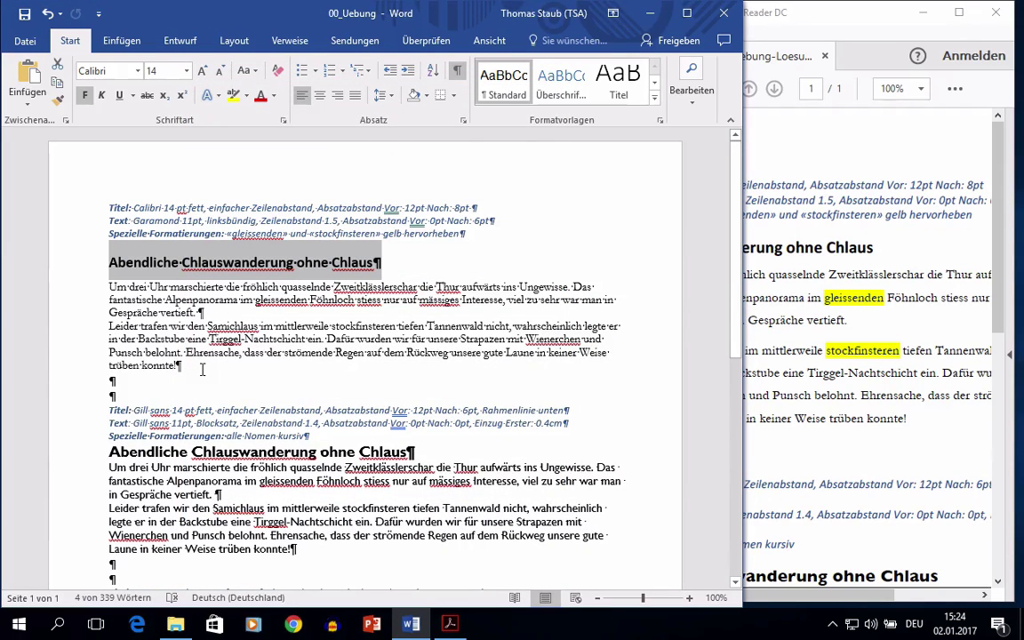
Set the first sample's two body paragraphs to 1.5 line spacing.
{"action": "left_click_drag", "start_coordinate": [202, 369], "coordinate": [38, 283]}
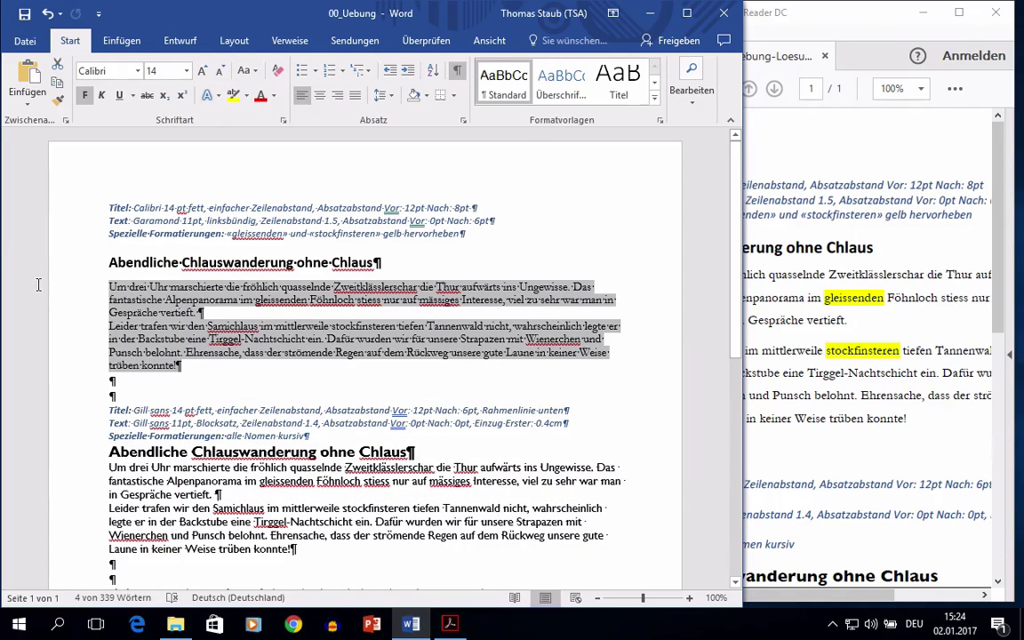
{"action": "left_click", "coordinate": [392, 96]}
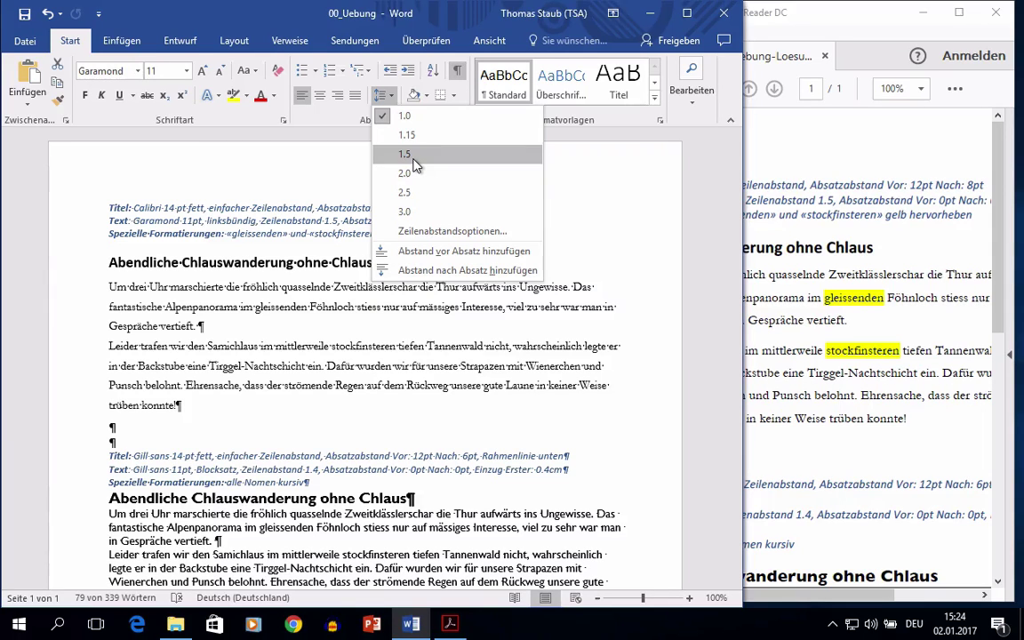
{"action": "left_click", "coordinate": [404, 154]}
Add 6 pt of space after each of those body paragraphs.
{"action": "left_click", "coordinate": [391, 96]}
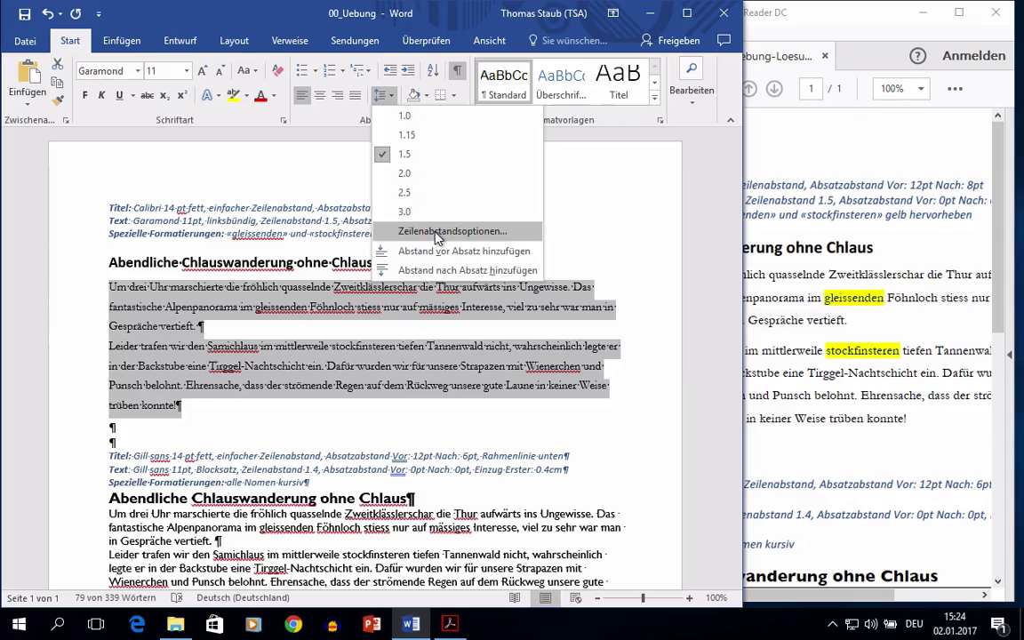
{"action": "left_click", "coordinate": [437, 234]}
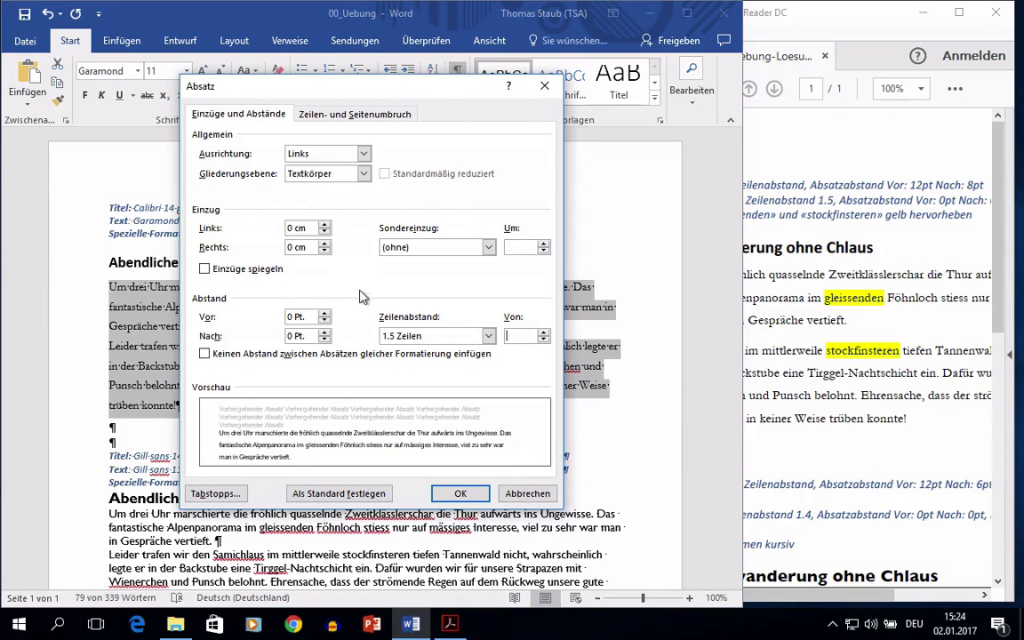
{"action": "left_click", "coordinate": [301, 355]}
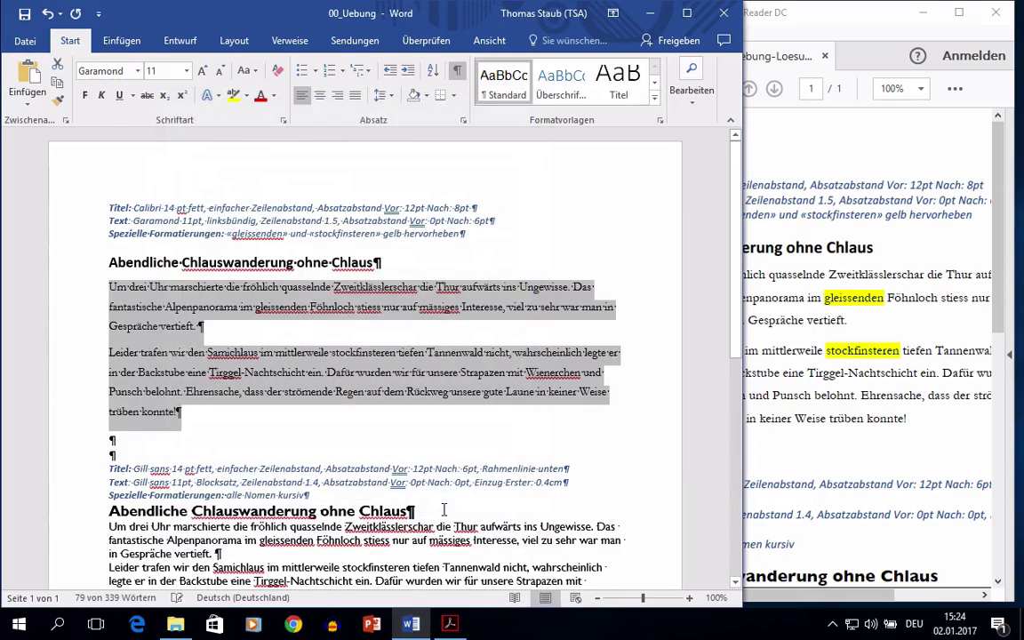
{"action": "left_click", "coordinate": [436, 516]}
Set Vor to 12 pt and Nach to 6 pt for the second sample's Gill Sans title.
{"action": "scroll", "coordinate": [380, 432], "scroll_direction": "down", "scroll_amount": 2}
{"action": "scroll", "coordinate": [378, 432], "scroll_direction": "down", "scroll_amount": 1}
{"action": "scroll", "coordinate": [375, 430], "scroll_direction": "down", "scroll_amount": 2}
{"action": "scroll", "coordinate": [375, 431], "scroll_direction": "down", "scroll_amount": 1}
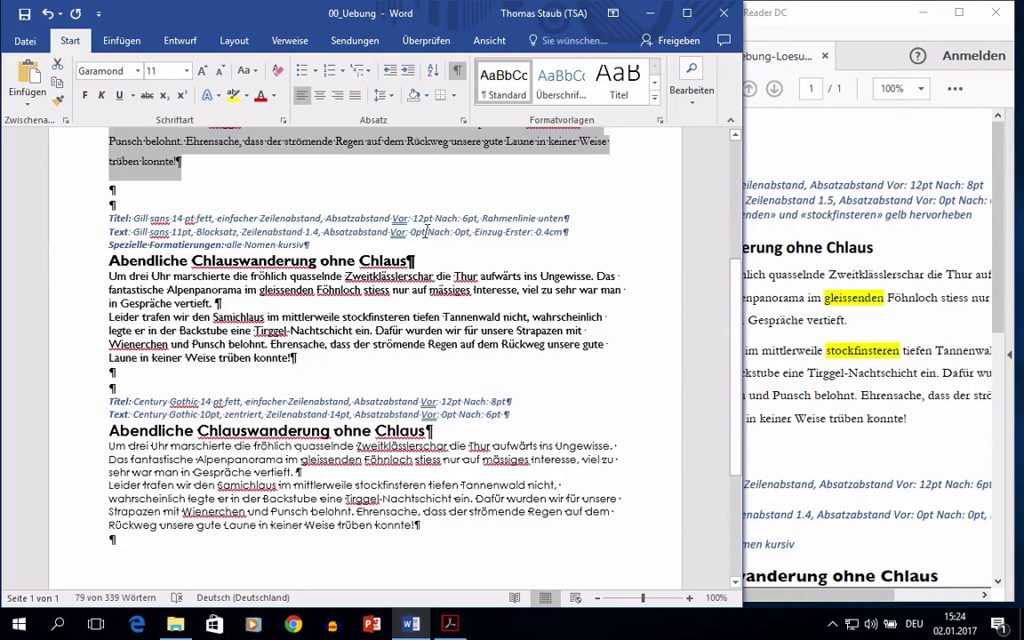
{"action": "left_click_drag", "start_coordinate": [414, 261], "coordinate": [107, 261]}
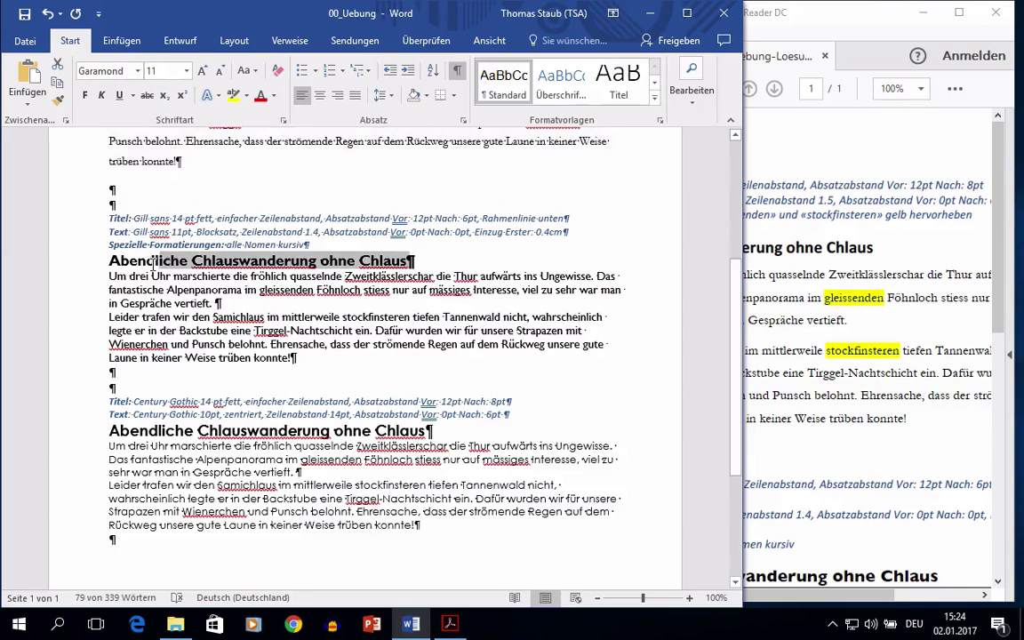
{"action": "left_click", "coordinate": [394, 97]}
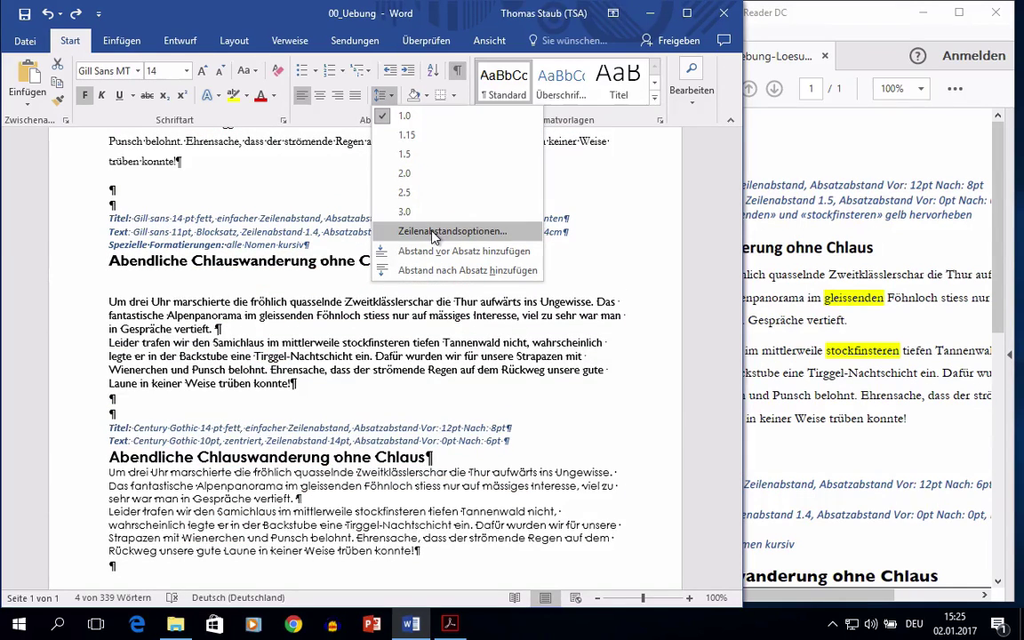
{"action": "left_click", "coordinate": [434, 233]}
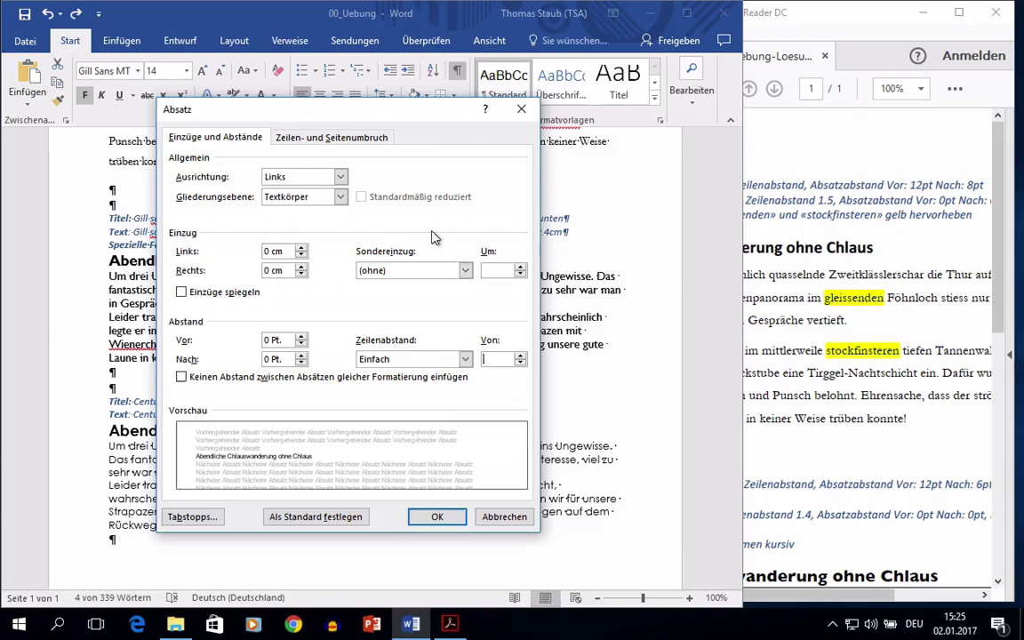
{"action": "left_click", "coordinate": [301, 336]}
{"action": "left_click", "coordinate": [302, 336]}
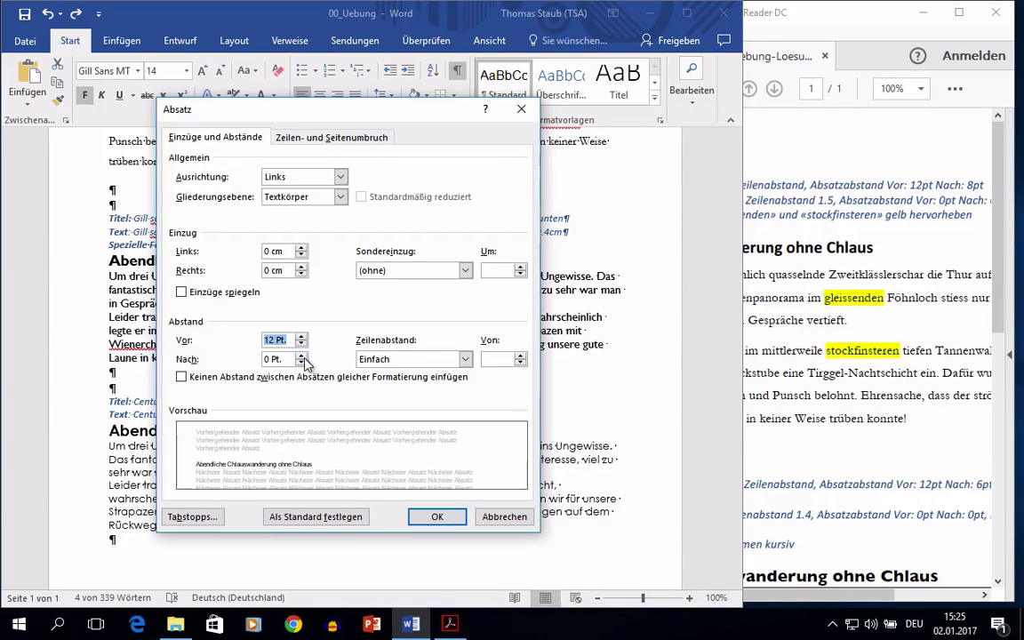
{"action": "left_click", "coordinate": [301, 354]}
{"action": "left_click", "coordinate": [439, 517]}
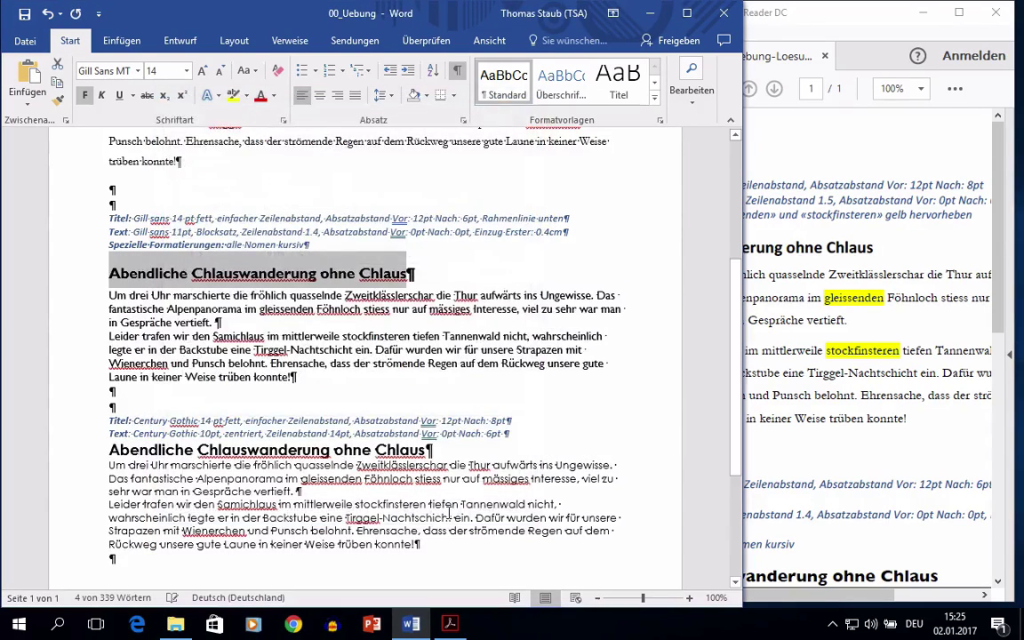
Select the Gill Sans sample's two body paragraphs and bring up the line-spacing choices.
{"action": "left_click_drag", "start_coordinate": [108, 295], "coordinate": [116, 393]}
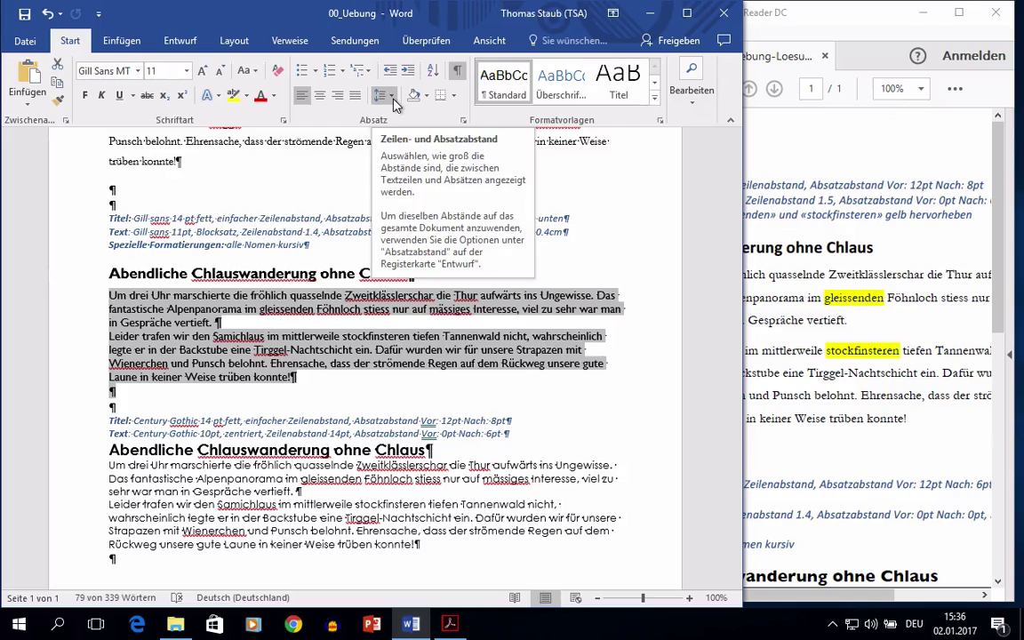
{"action": "left_click", "coordinate": [392, 96]}
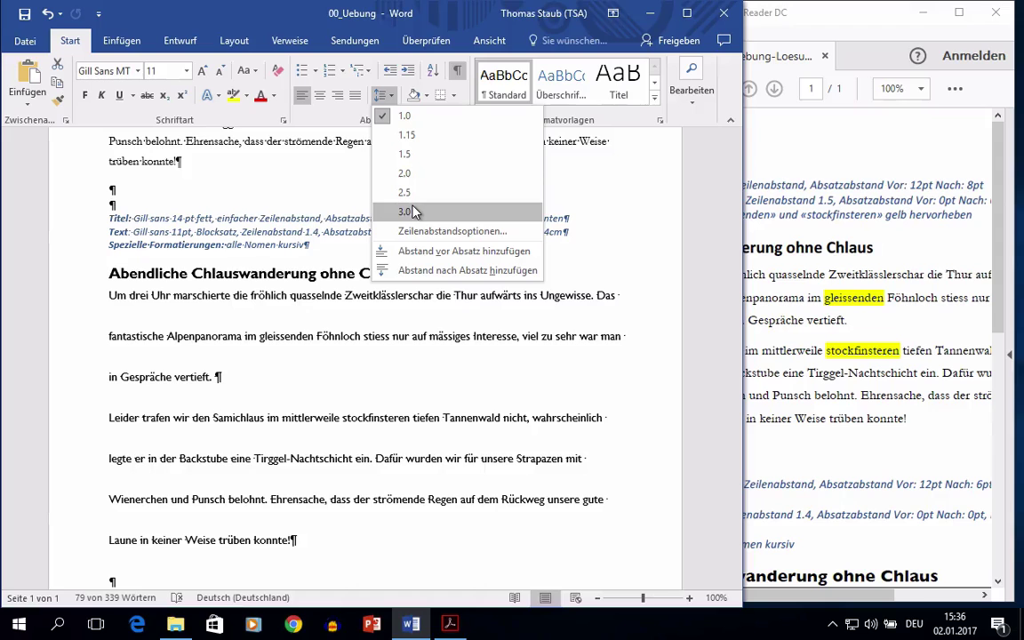
Set the Gill Sans body paragraphs to Mehrfach line spacing of 1.4.
{"action": "left_click", "coordinate": [416, 232]}
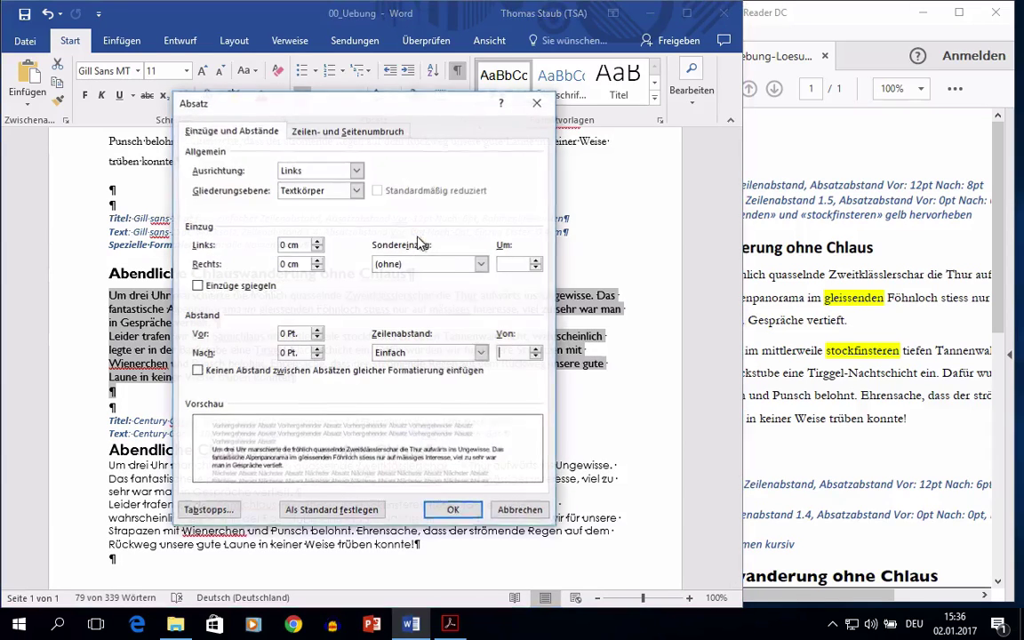
{"action": "left_click", "coordinate": [480, 353]}
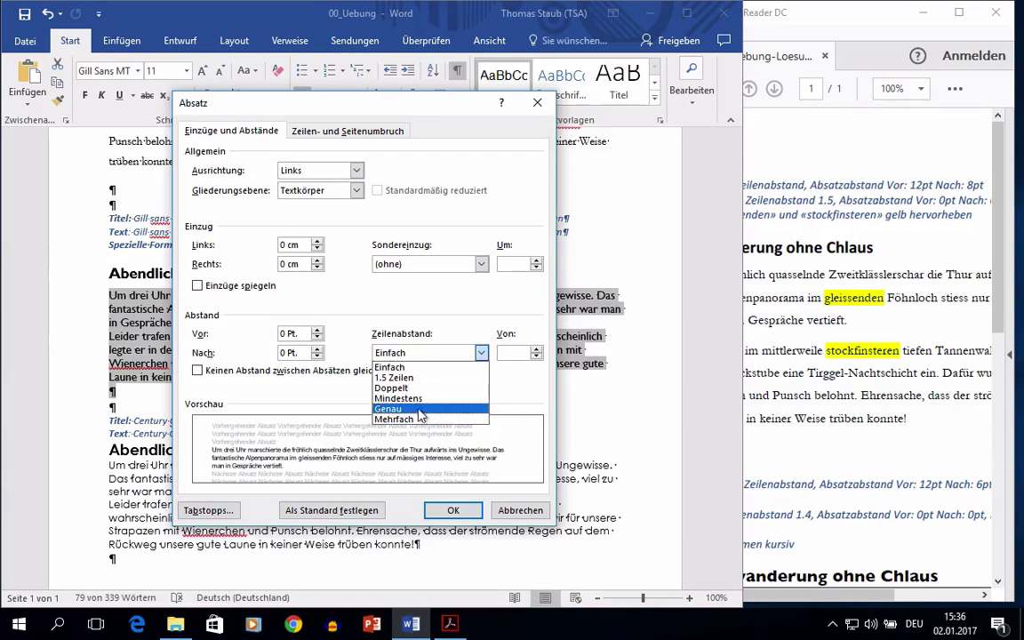
{"action": "left_click", "coordinate": [410, 420]}
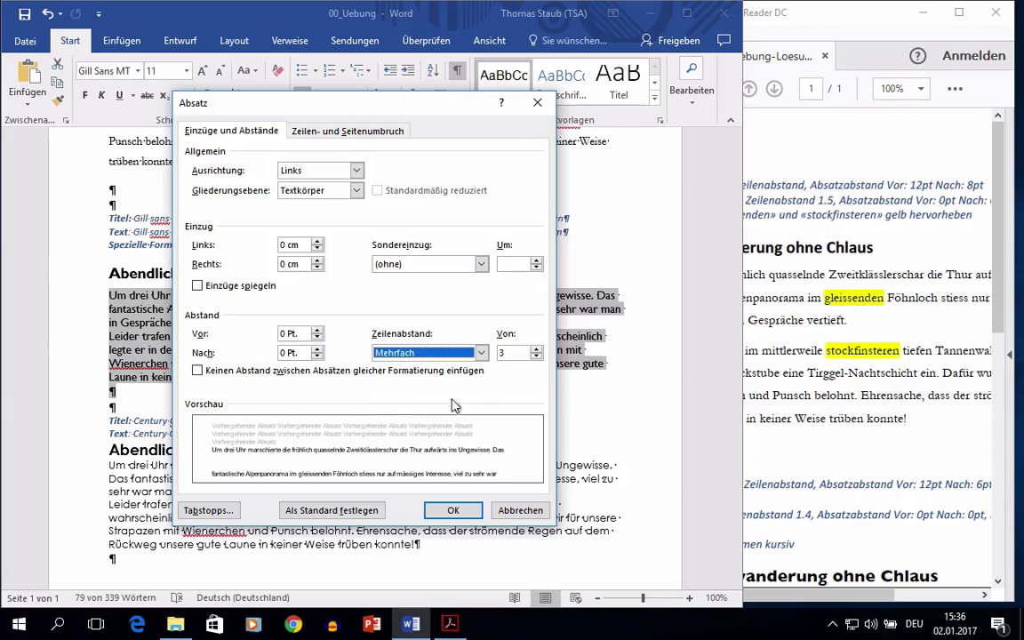
{"action": "key", "text": "Tab"}
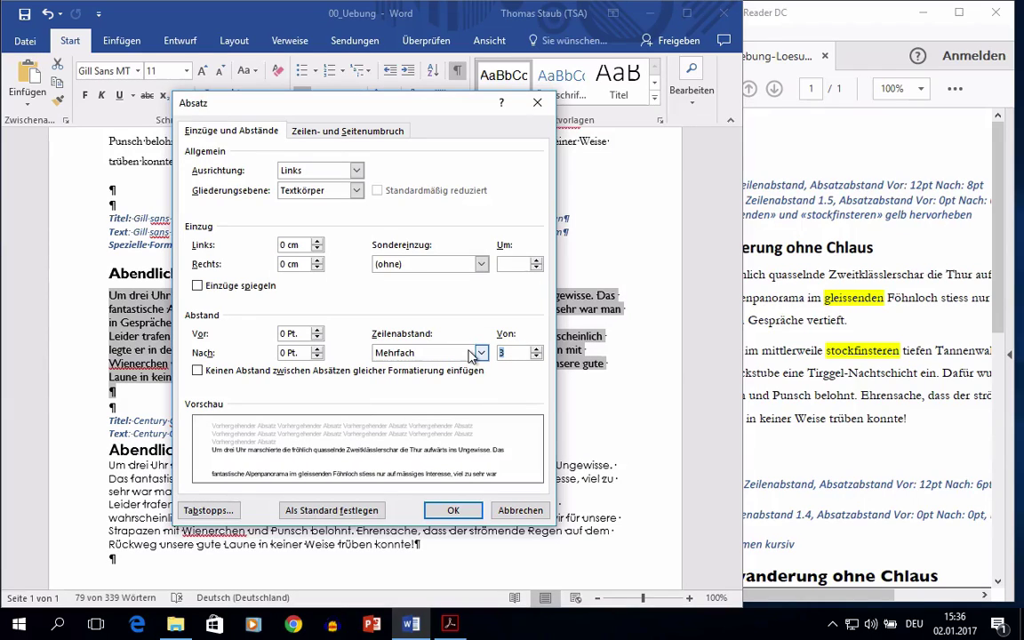
{"action": "type", "text": "1,"}
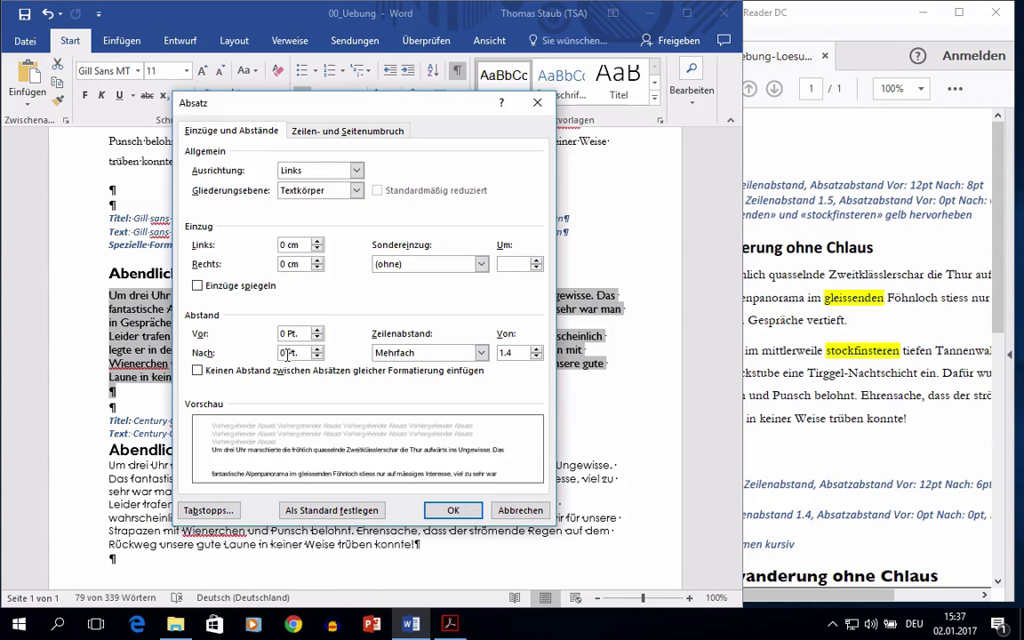
Give those body paragraphs an Erste Zeile indent of 0.4 cm.
{"action": "left_click", "coordinate": [481, 265]}
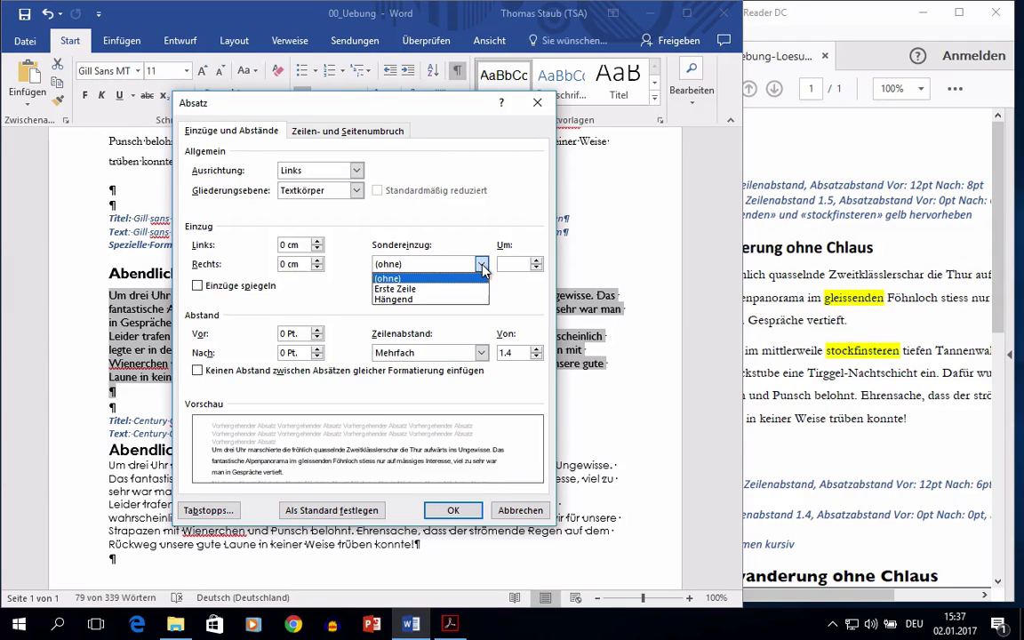
{"action": "left_click", "coordinate": [412, 290]}
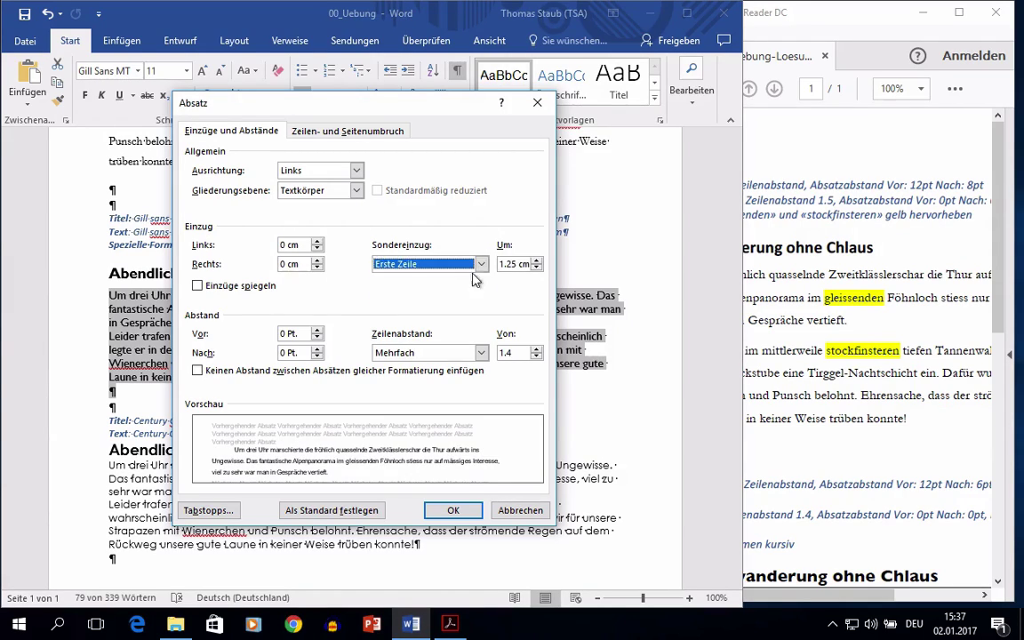
{"action": "double_click", "coordinate": [507, 263]}
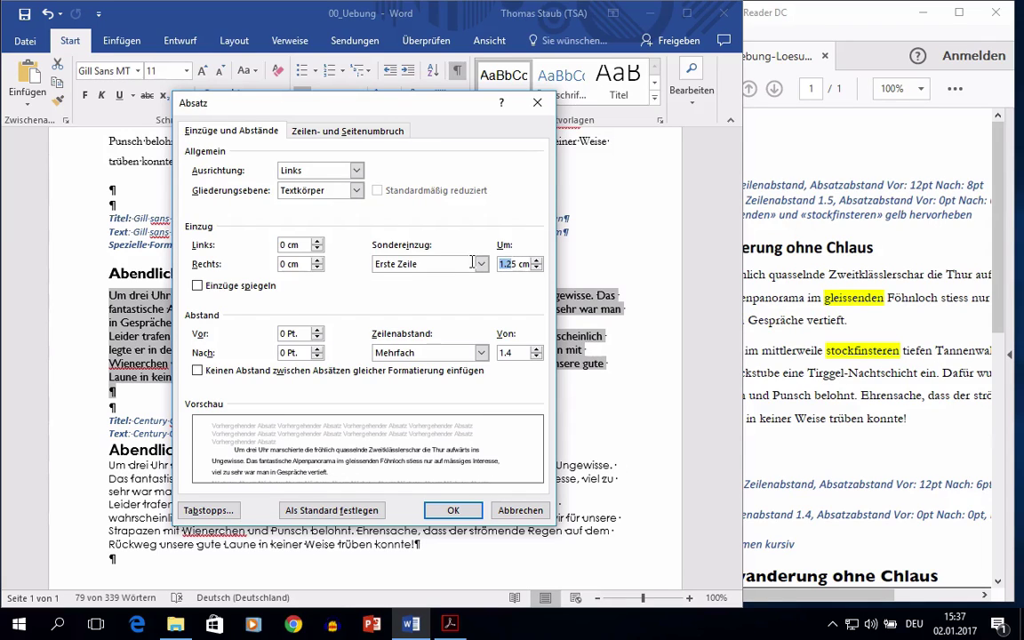
{"action": "type", "text": "0."}
{"action": "type", "text": "4"}
{"action": "left_click", "coordinate": [453, 510]}
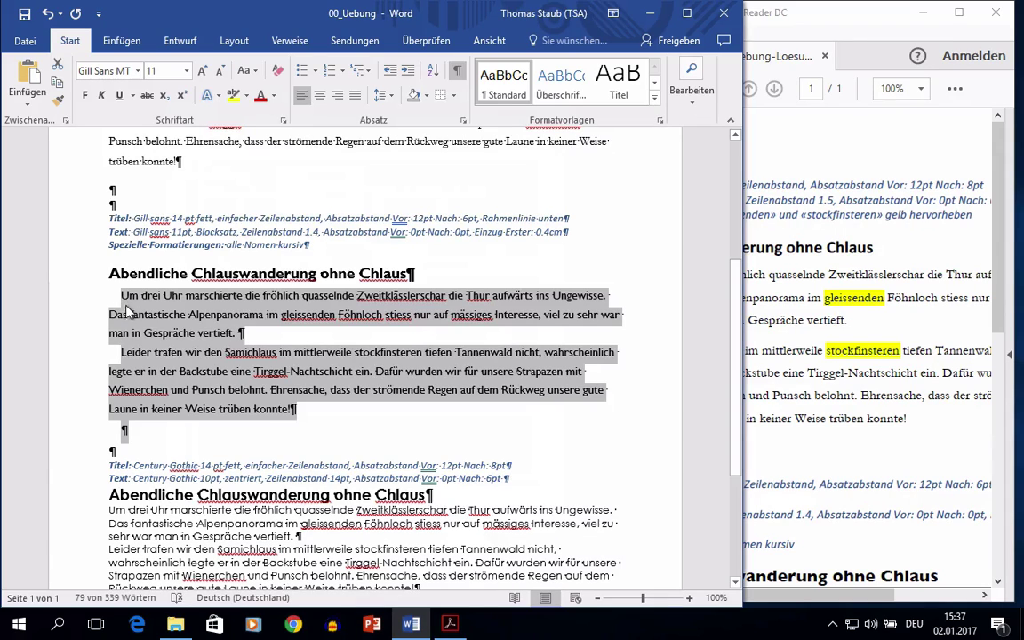
Set Vor to 12 pt and Nach to 8 pt for the Century Gothic heading, then select its body paragraphs.
{"action": "left_click", "coordinate": [124, 301]}
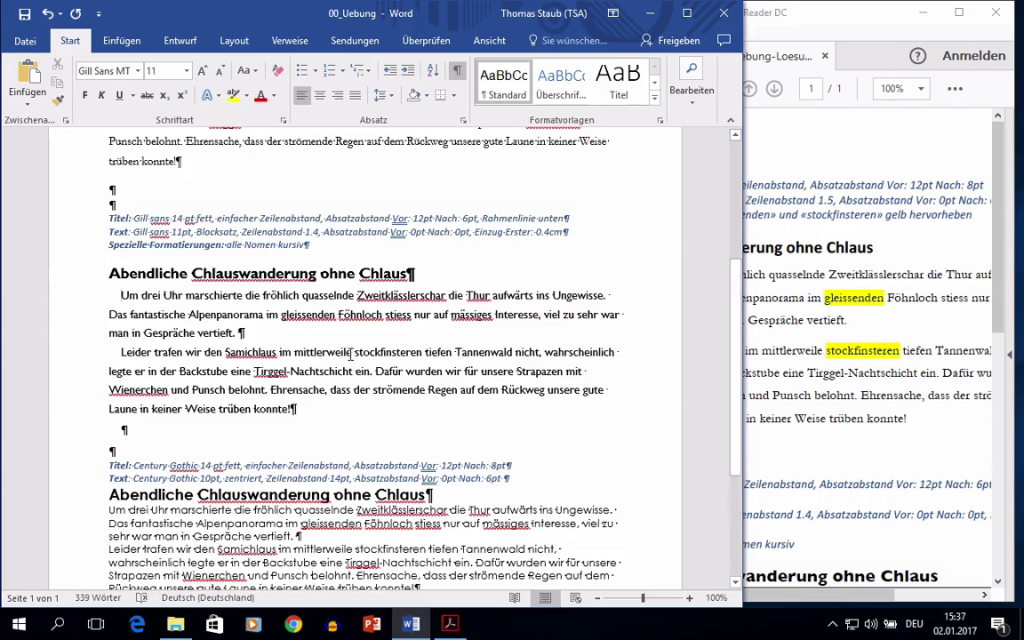
{"action": "scroll", "coordinate": [351, 354], "scroll_direction": "down", "scroll_amount": 2}
{"action": "left_click_drag", "start_coordinate": [432, 416], "coordinate": [109, 416]}
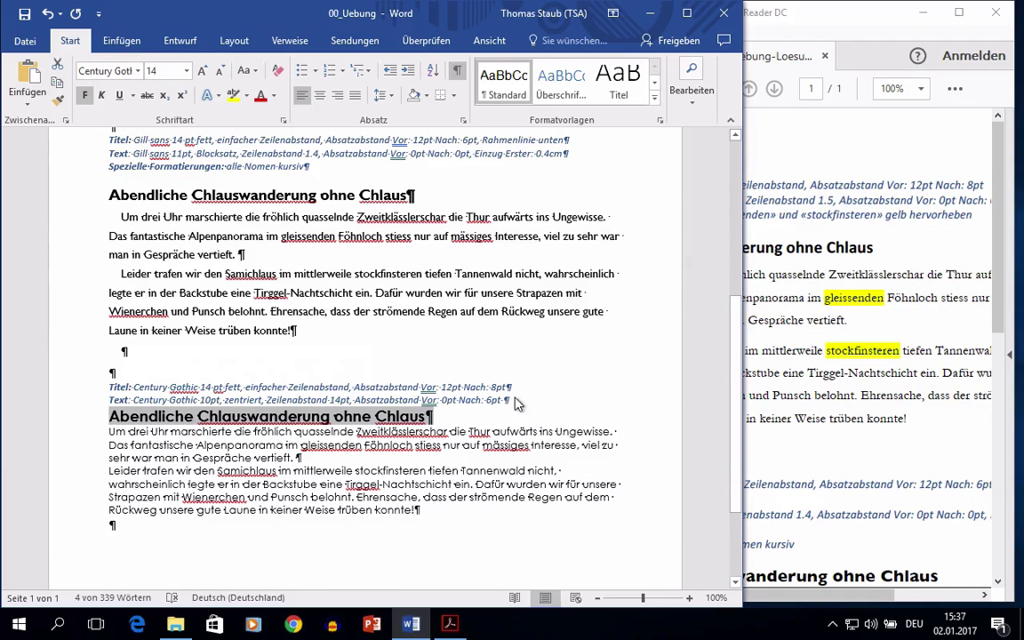
{"action": "left_click", "coordinate": [380, 95]}
{"action": "left_click", "coordinate": [425, 233]}
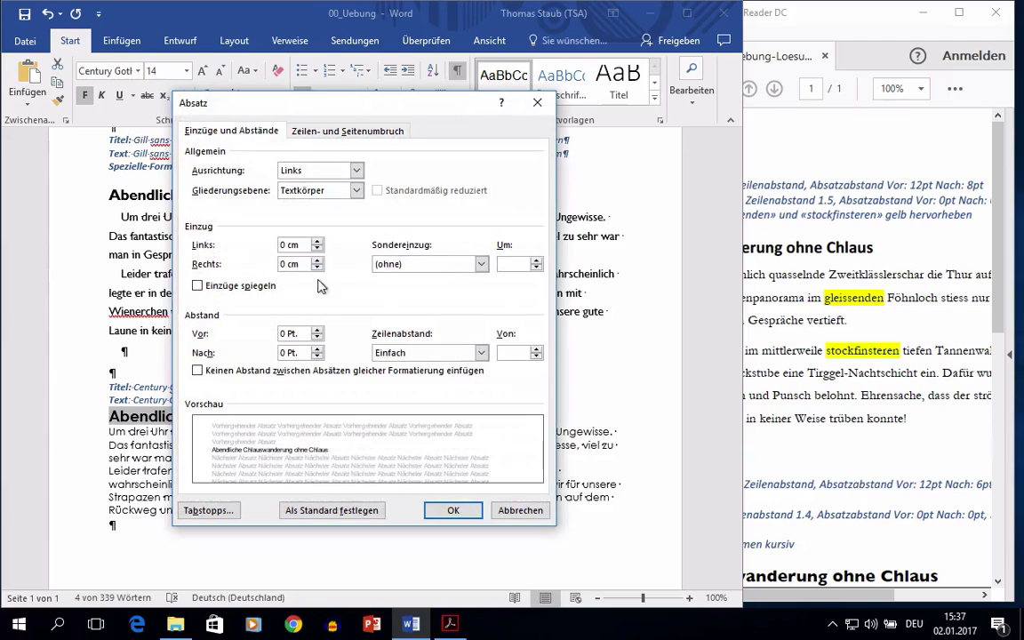
{"action": "left_click", "coordinate": [317, 330]}
{"action": "left_click", "coordinate": [317, 330]}
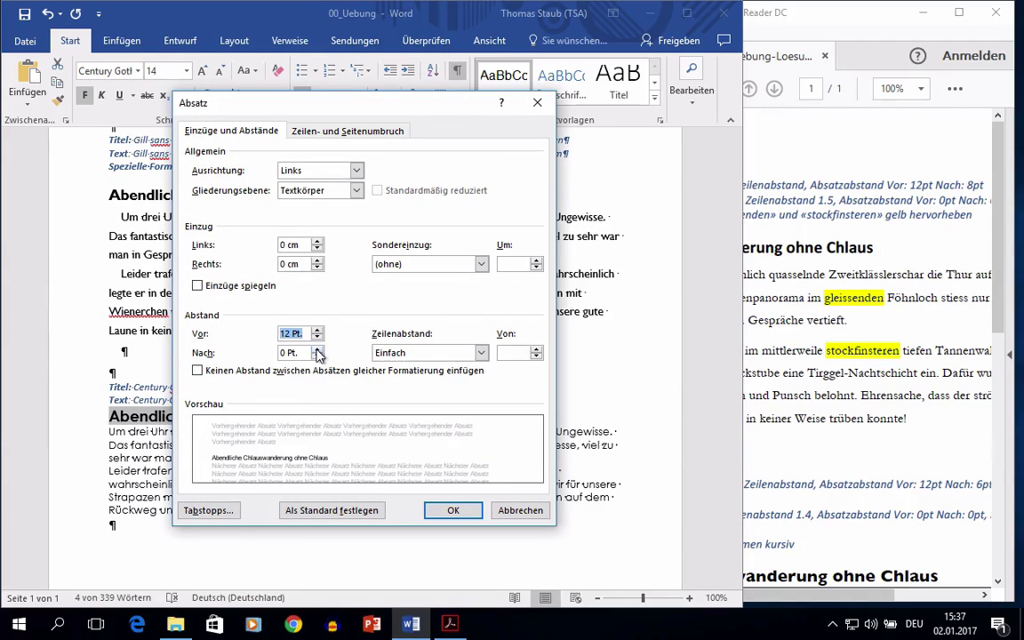
{"action": "left_click", "coordinate": [317, 348]}
{"action": "type", "text": "8"}
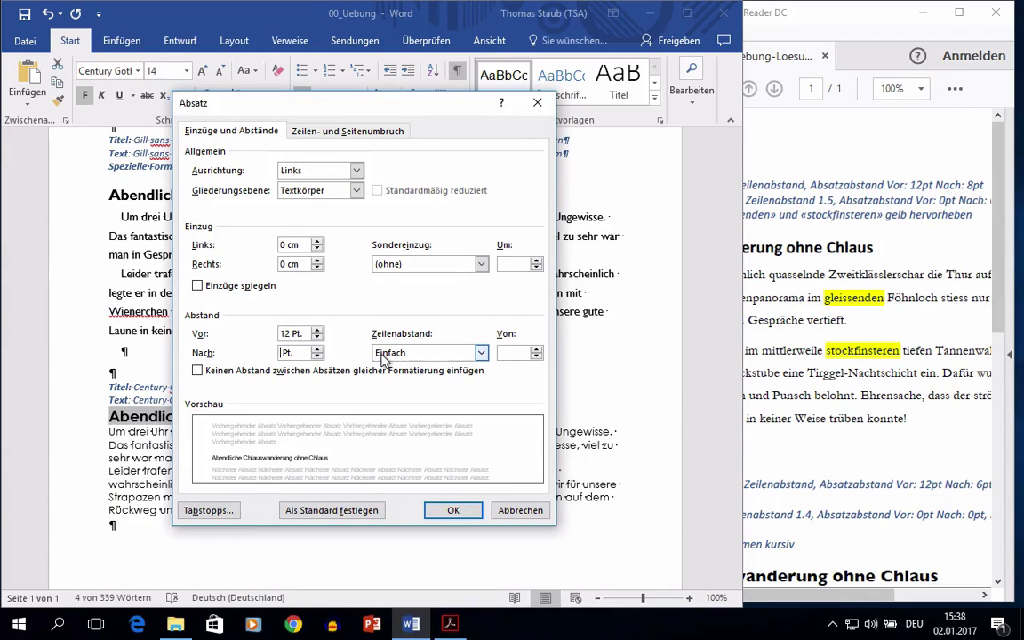
{"action": "left_click", "coordinate": [467, 512]}
{"action": "left_click_drag", "start_coordinate": [76, 532], "coordinate": [69, 452]}
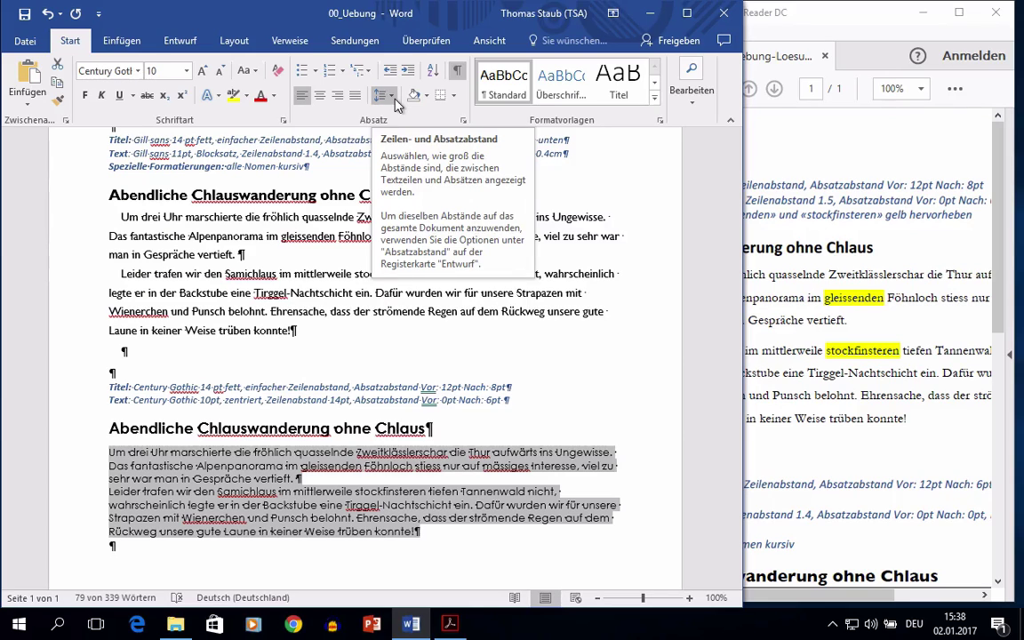
Set Nach to 6 pt and Zeilenabstand to Genau 14 pt for the Century Gothic body paragraphs.
{"action": "left_click", "coordinate": [391, 96]}
{"action": "left_click", "coordinate": [442, 232]}
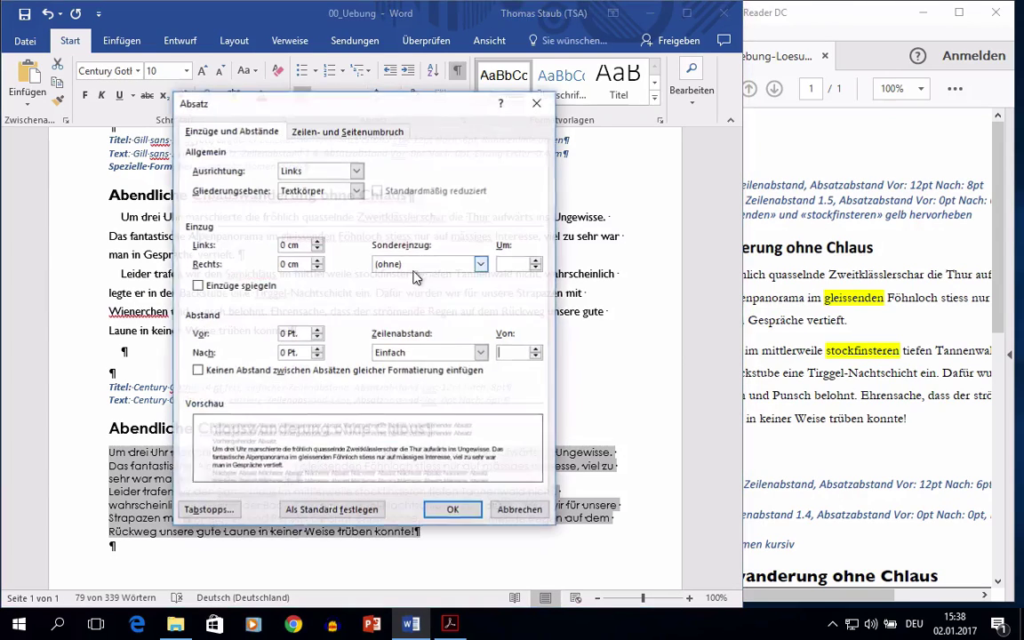
{"action": "left_click", "coordinate": [316, 349]}
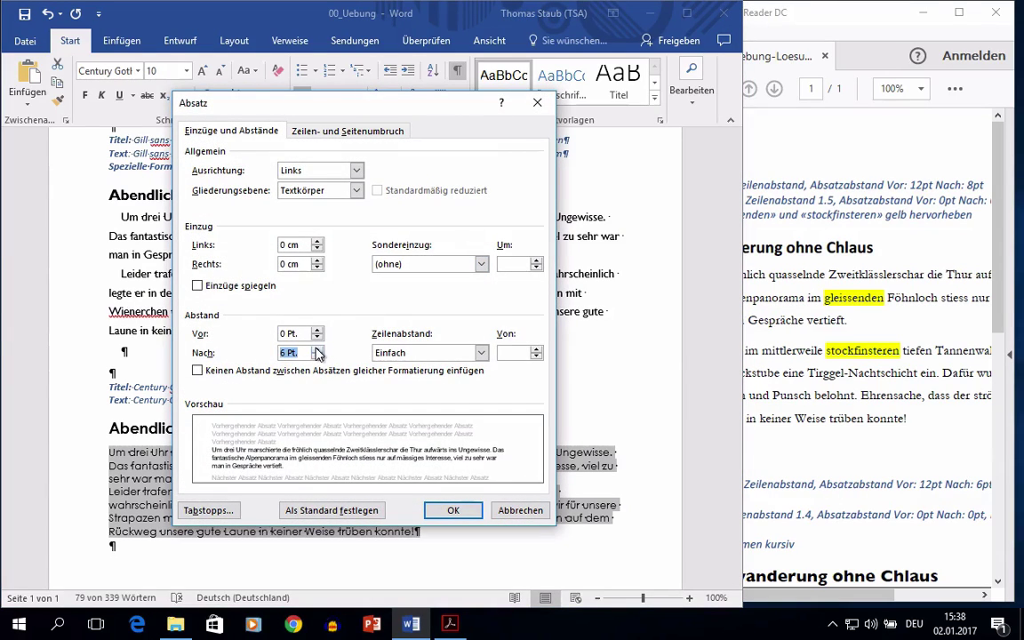
{"action": "left_click", "coordinate": [481, 354]}
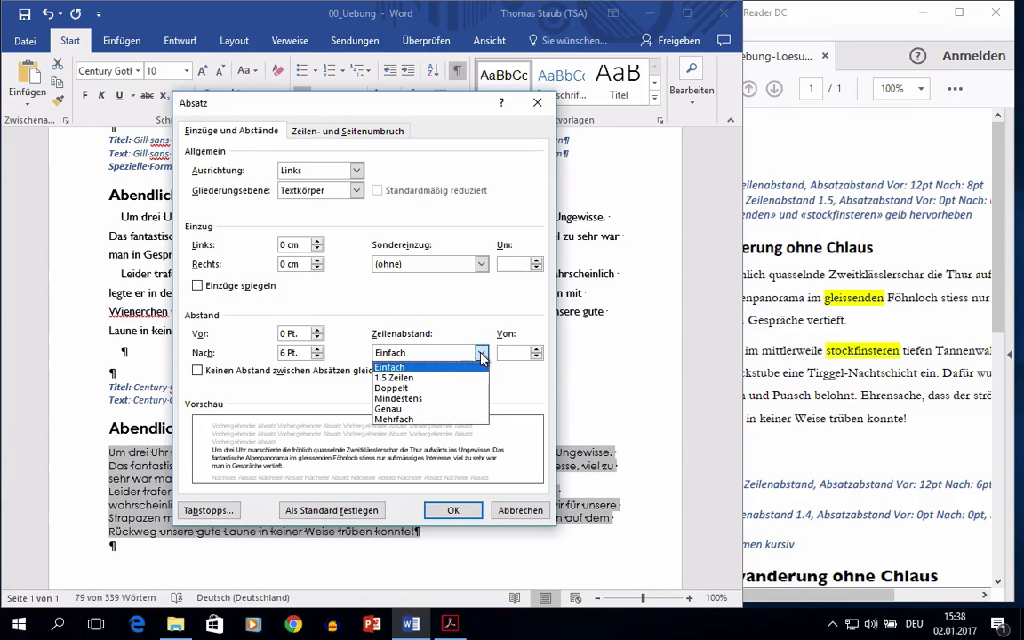
{"action": "left_click", "coordinate": [418, 409]}
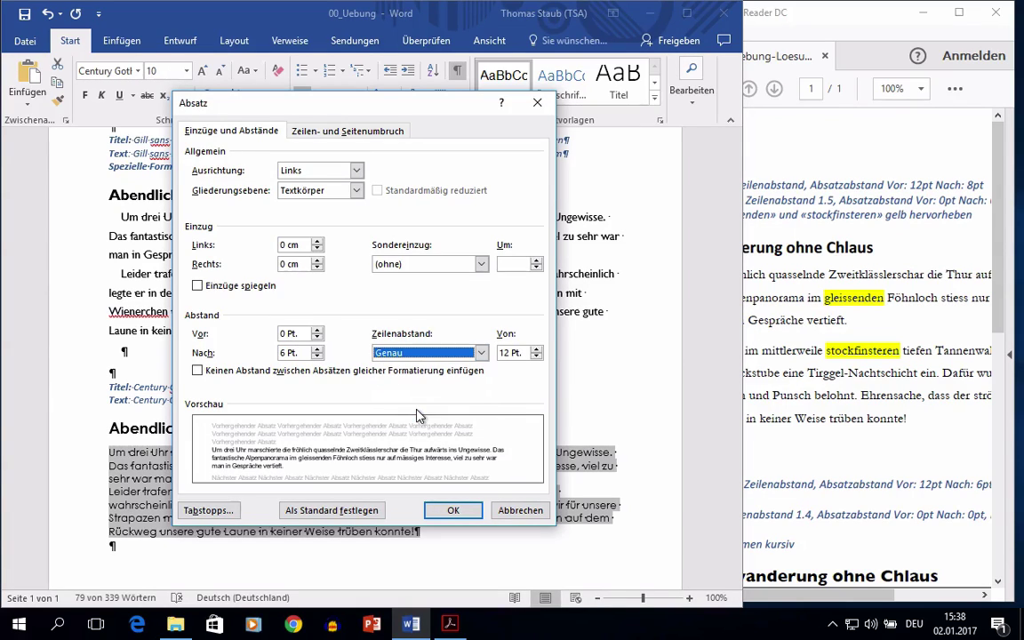
{"action": "left_click", "coordinate": [536, 350]}
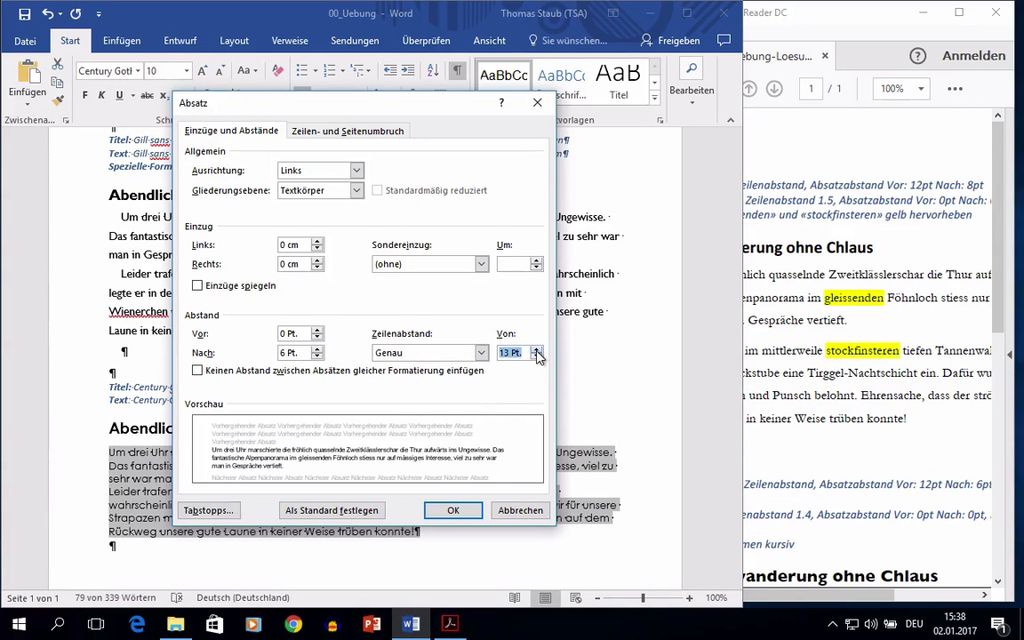
{"action": "left_click", "coordinate": [536, 350]}
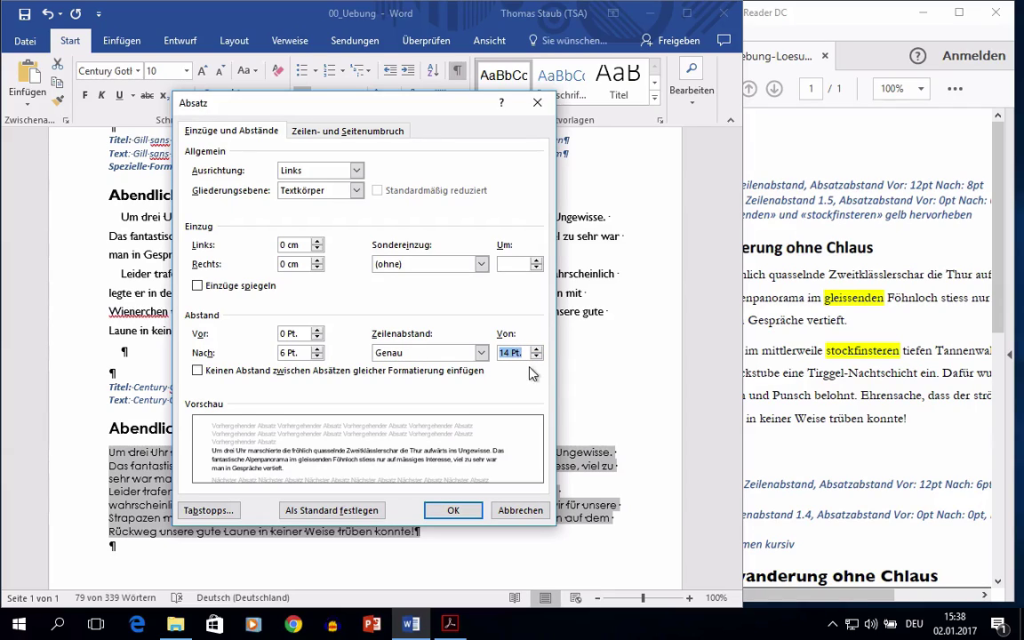